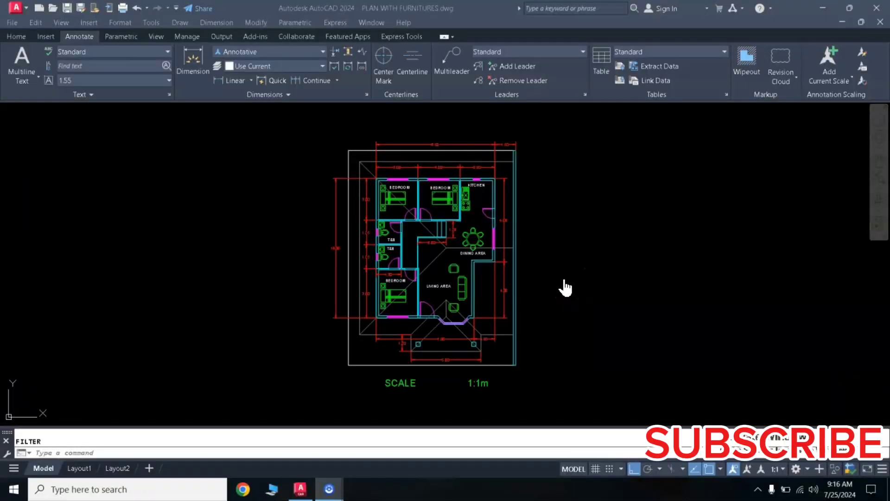
Pan and zoom around the drawing to frame the whole floor plan
{"action": "left_click", "coordinate": [520, 259]}
{"action": "scroll", "coordinate": [483, 258], "scroll_direction": "up", "scroll_amount": 2}
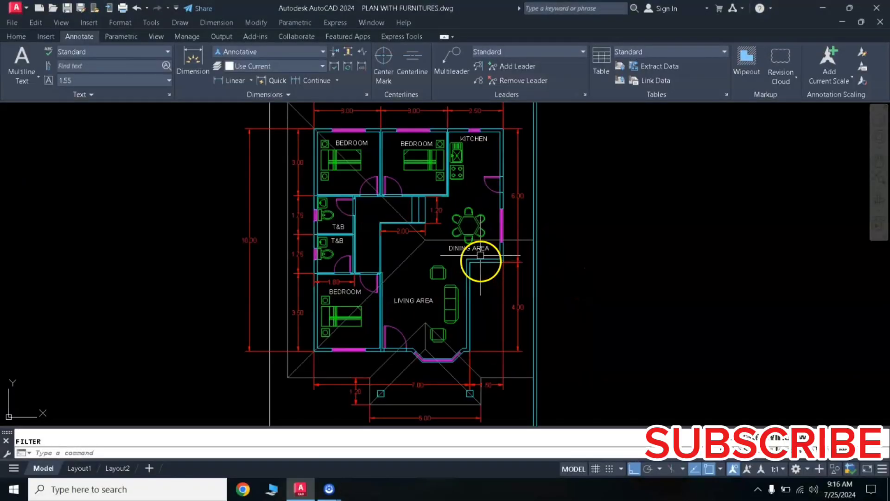
{"action": "scroll", "coordinate": [480, 238], "scroll_direction": "down", "scroll_amount": 2}
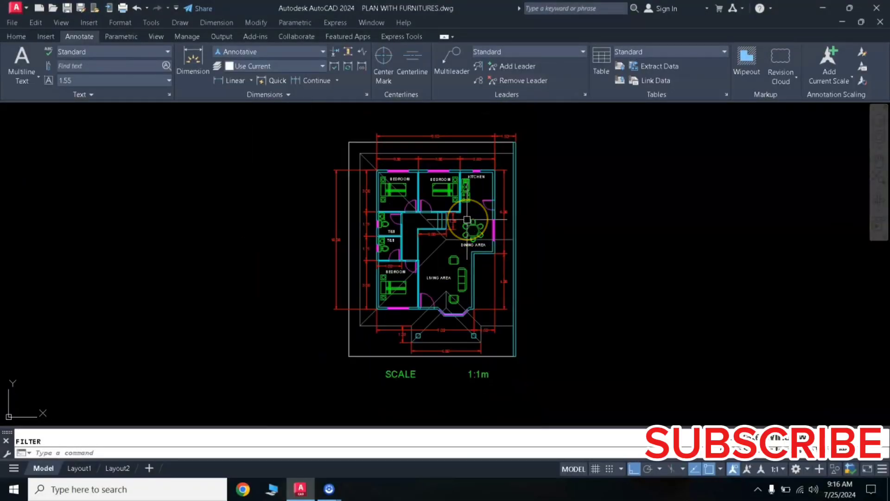
{"action": "scroll", "coordinate": [467, 219], "scroll_direction": "up", "scroll_amount": 3}
{"action": "middle_click_drag", "start_coordinate": [453, 220], "coordinate": [445, 232]}
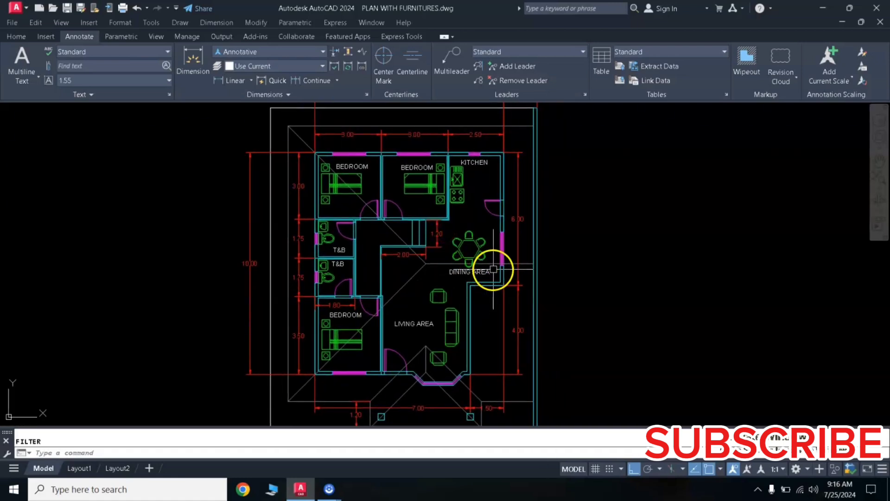
{"action": "mouse_move", "coordinate": [493, 269]}
{"action": "middle_mouse_down"}
{"action": "mouse_move", "coordinate": [482, 255]}
{"action": "mouse_move", "coordinate": [491, 265]}
{"action": "middle_mouse_up"}
{"action": "scroll", "coordinate": [501, 249], "scroll_direction": "down", "scroll_amount": 2}
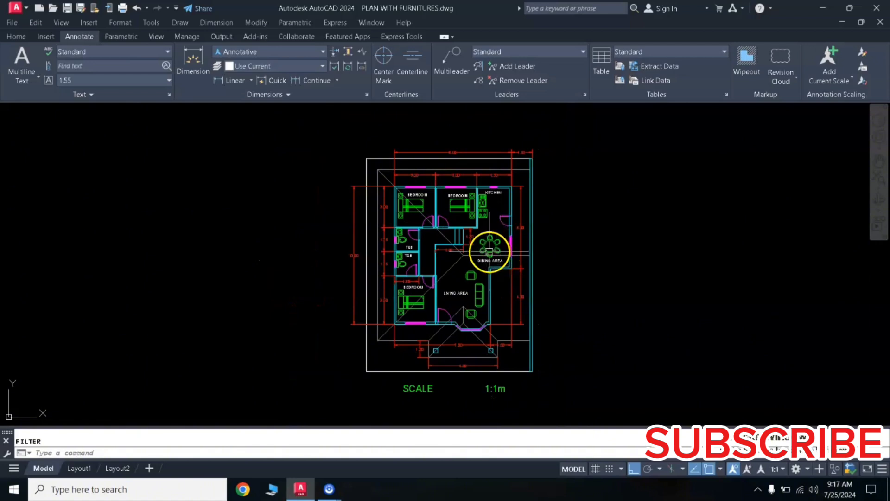
{"action": "scroll", "coordinate": [476, 264], "scroll_direction": "up", "scroll_amount": 2}
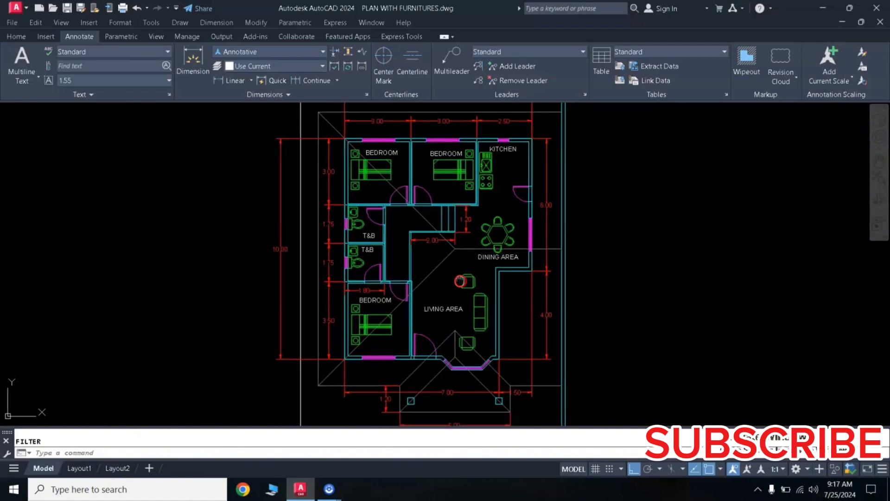
{"action": "middle_click_drag", "start_coordinate": [461, 281], "coordinate": [441, 267]}
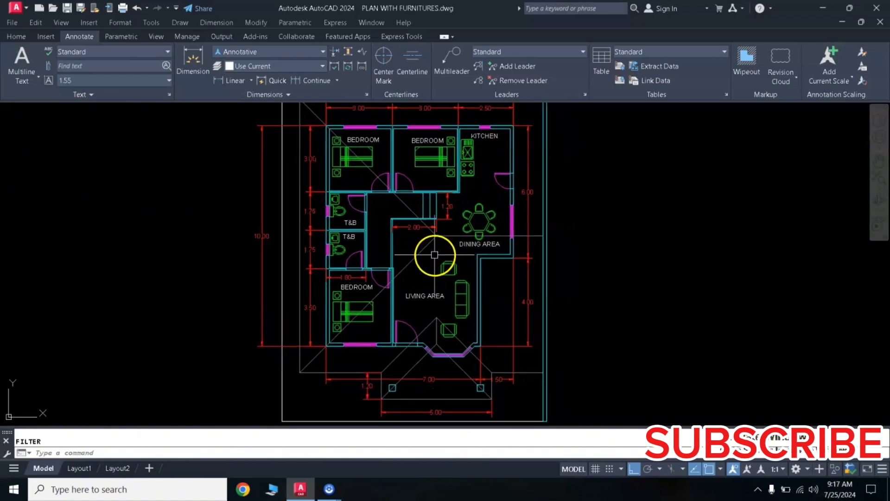
{"action": "scroll", "coordinate": [434, 254], "scroll_direction": "up", "scroll_amount": 2}
{"action": "middle_click_drag", "start_coordinate": [434, 253], "coordinate": [500, 251]}
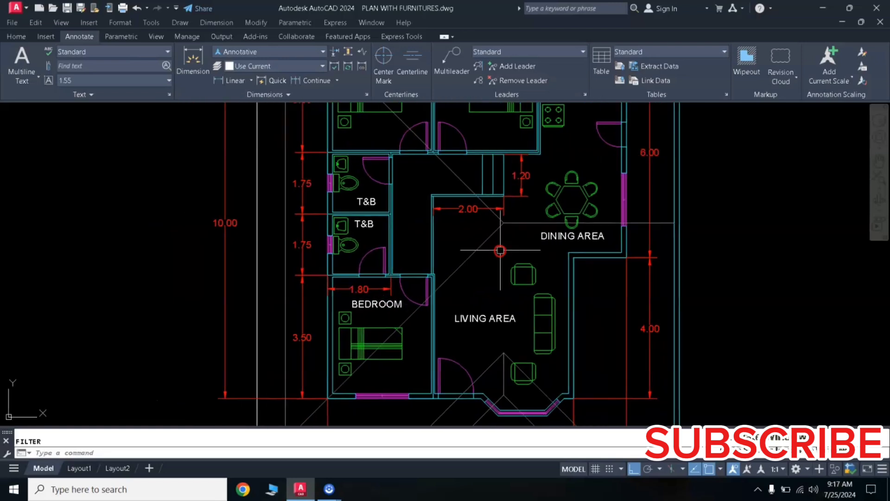
{"action": "left_click", "coordinate": [480, 255]}
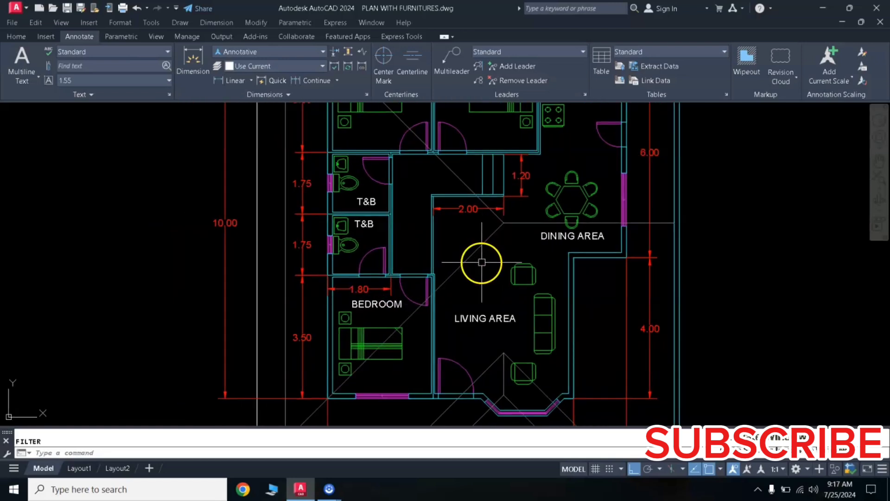
{"action": "scroll", "coordinate": [488, 258], "scroll_direction": "down", "scroll_amount": 2}
{"action": "middle_click_drag", "start_coordinate": [513, 255], "coordinate": [470, 259]}
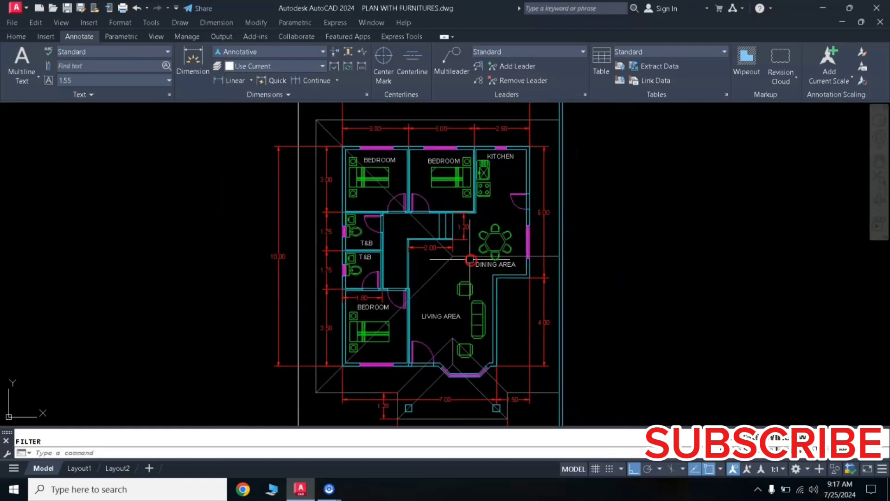
{"action": "scroll", "coordinate": [469, 257], "scroll_direction": "down", "scroll_amount": 2}
{"action": "scroll", "coordinate": [474, 247], "scroll_direction": "up", "scroll_amount": 2}
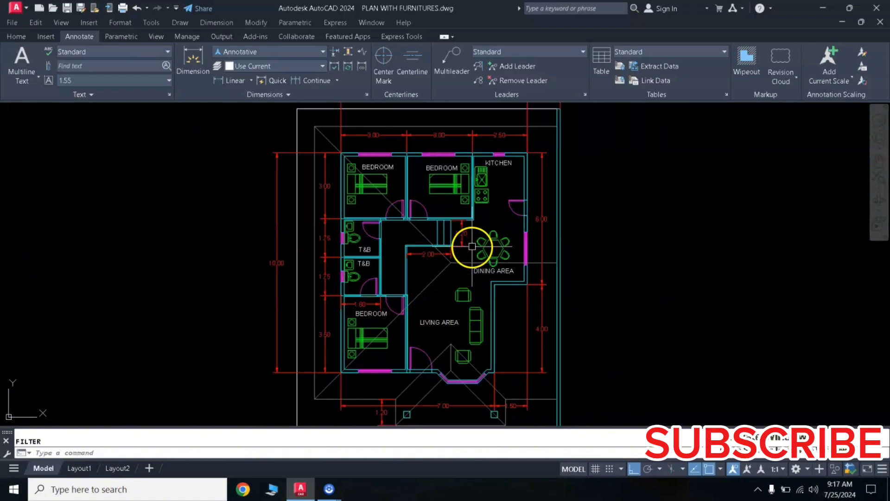
{"action": "scroll", "coordinate": [464, 280], "scroll_direction": "up", "scroll_amount": 2}
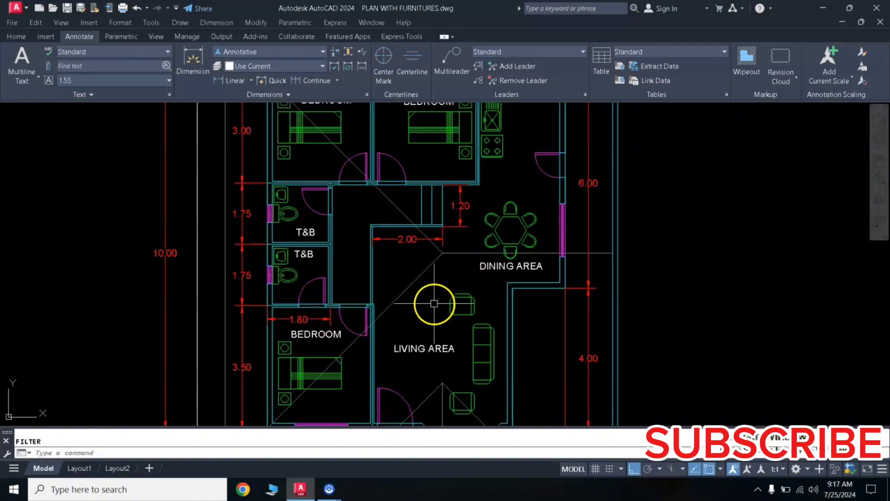
{"action": "scroll", "coordinate": [432, 301], "scroll_direction": "down", "scroll_amount": 4}
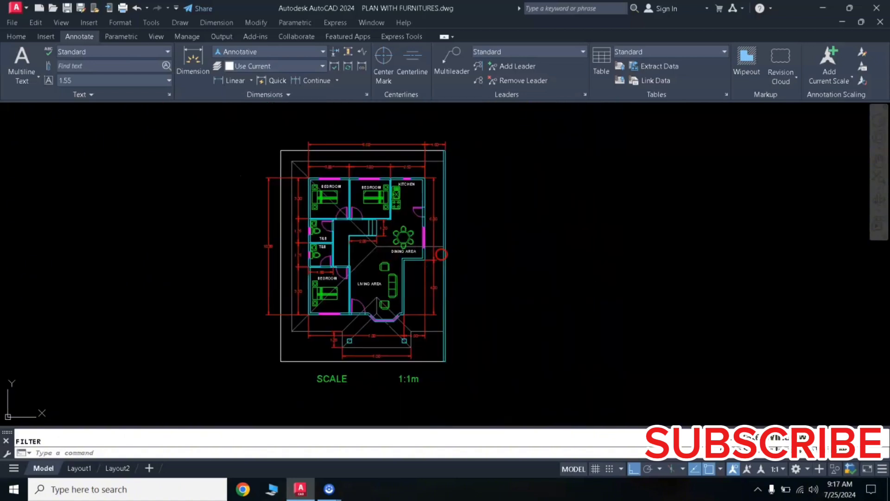
{"action": "middle_click_drag", "start_coordinate": [407, 268], "coordinate": [325, 268]}
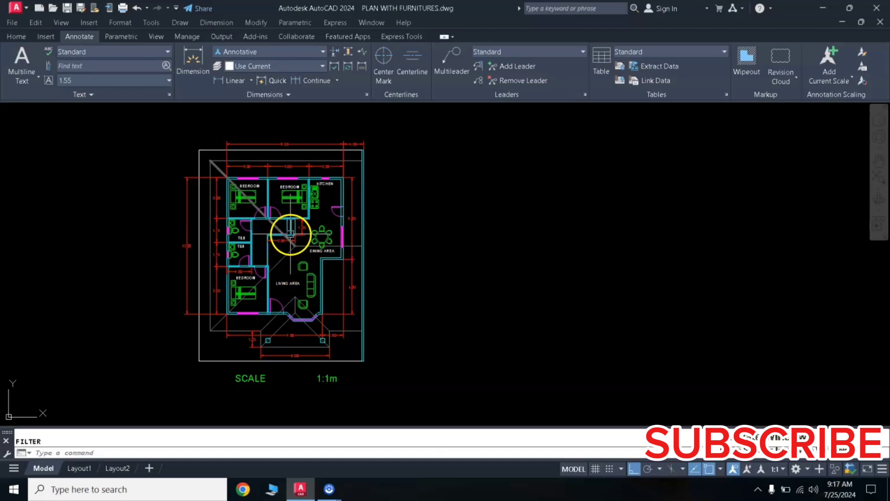
{"action": "mouse_move", "coordinate": [310, 211]}
{"action": "middle_mouse_down"}
{"action": "mouse_move", "coordinate": [420, 221]}
{"action": "mouse_move", "coordinate": [314, 211]}
{"action": "middle_mouse_up"}
Copy the entire floor plan with CO and place the duplicate to the right
{"action": "left_click", "coordinate": [410, 125]}
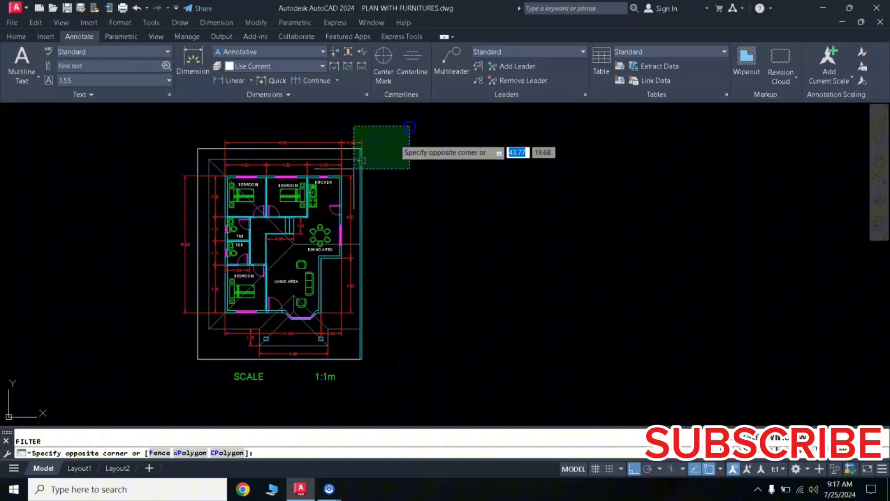
{"action": "left_click", "coordinate": [150, 382]}
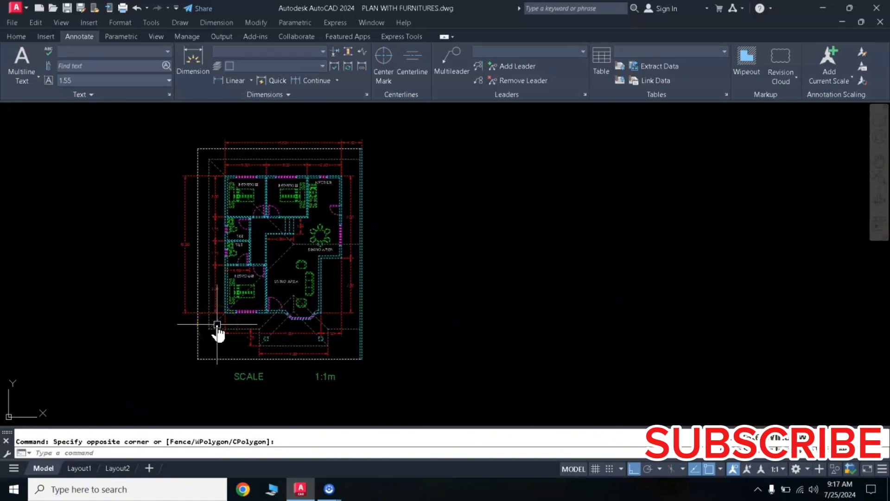
{"action": "type", "text": "co"}
{"action": "key", "text": "Return"}
{"action": "left_click", "coordinate": [275, 273]}
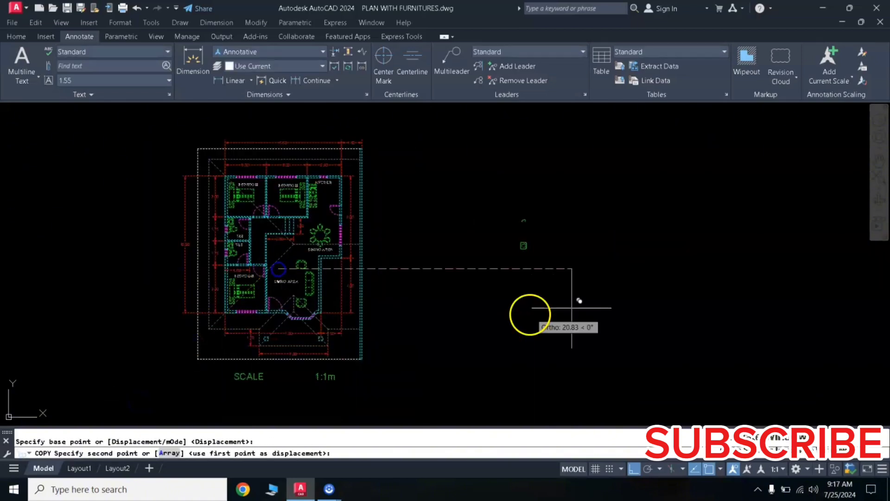
{"action": "left_click", "coordinate": [621, 298]}
{"action": "key", "text": "Return"}
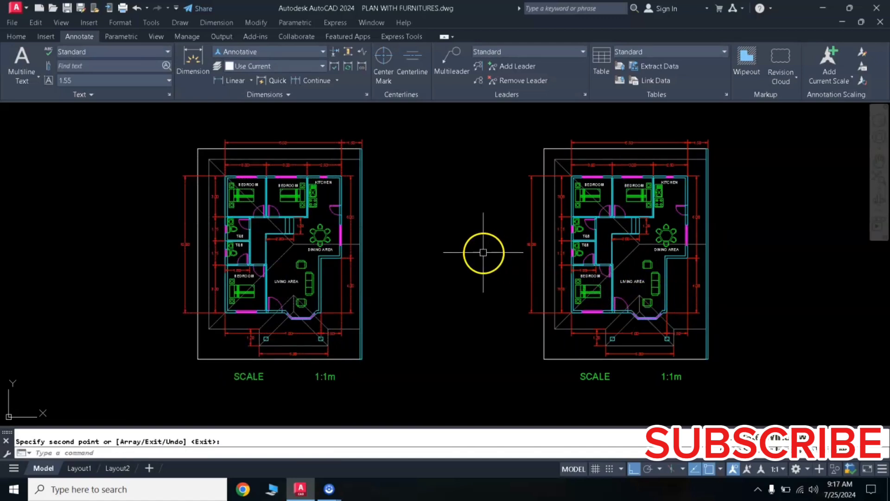
{"action": "middle_click_drag", "start_coordinate": [454, 242], "coordinate": [439, 242]}
{"action": "scroll", "coordinate": [320, 240], "scroll_direction": "down", "scroll_amount": 2}
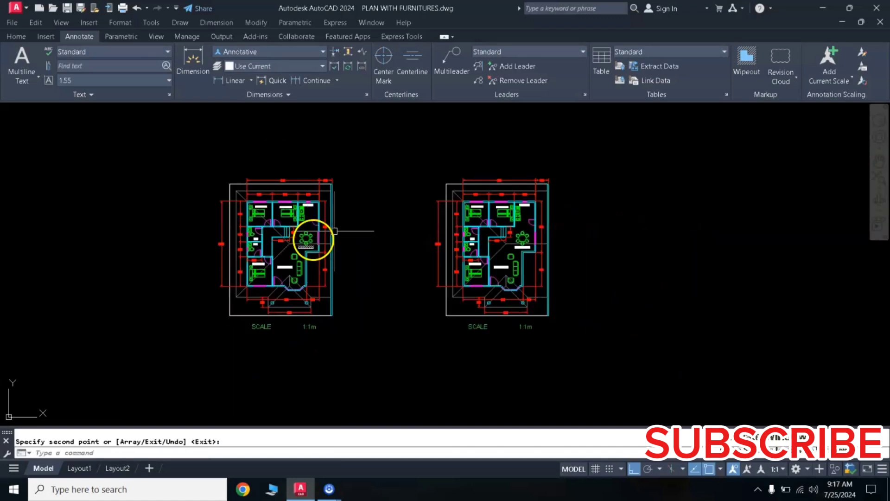
{"action": "scroll", "coordinate": [352, 234], "scroll_direction": "down", "scroll_amount": 1}
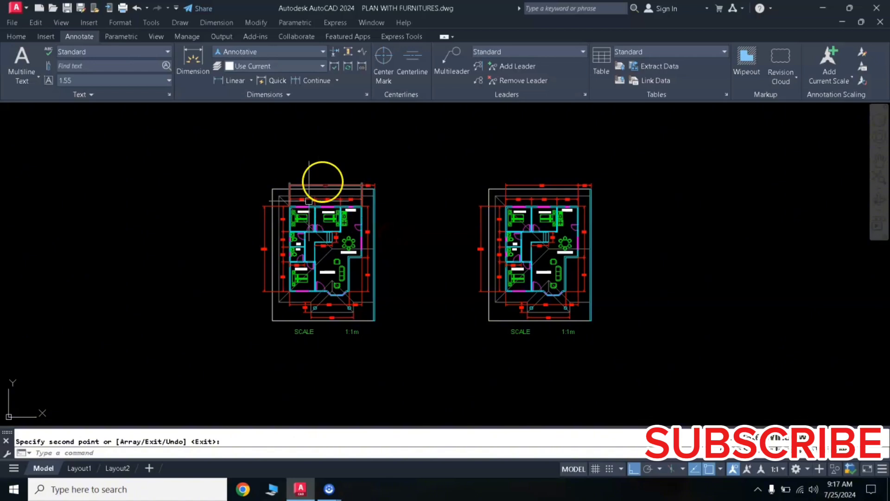
{"action": "scroll", "coordinate": [320, 227], "scroll_direction": "up", "scroll_amount": 2}
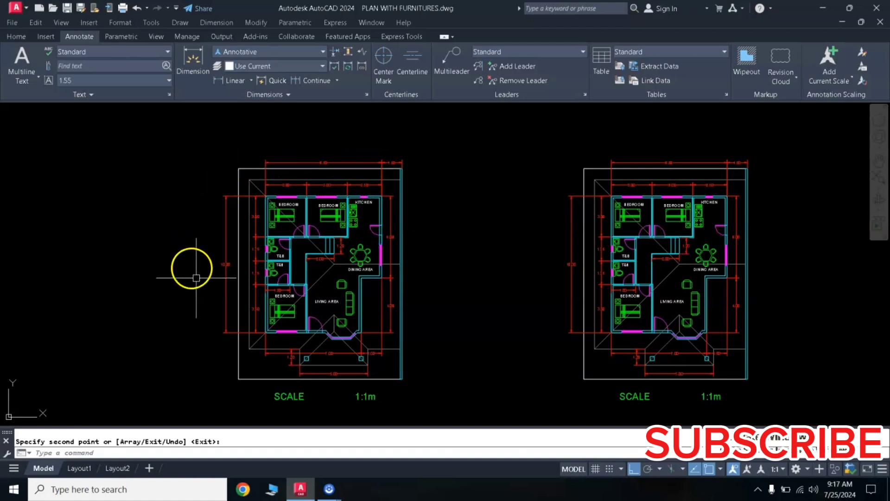
{"action": "middle_click_drag", "start_coordinate": [365, 235], "coordinate": [352, 229]}
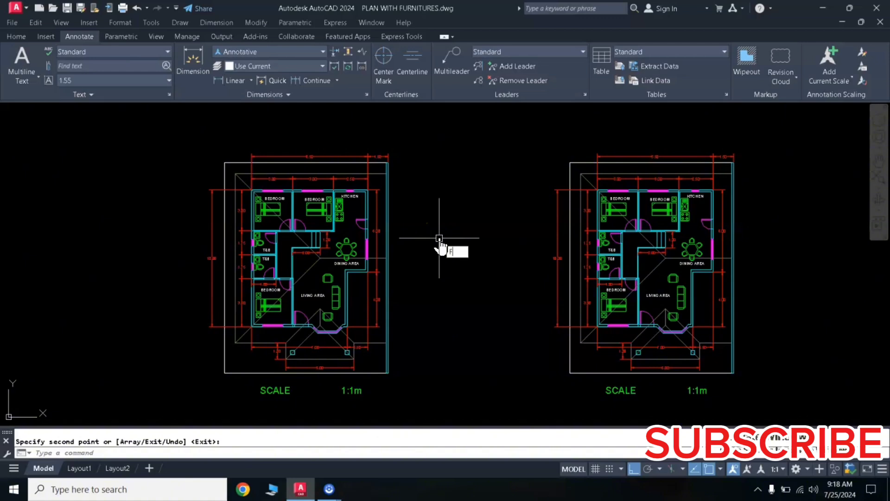
Start an object selection filter by Dimension Style and list the available styles
{"action": "type", "text": "I"}
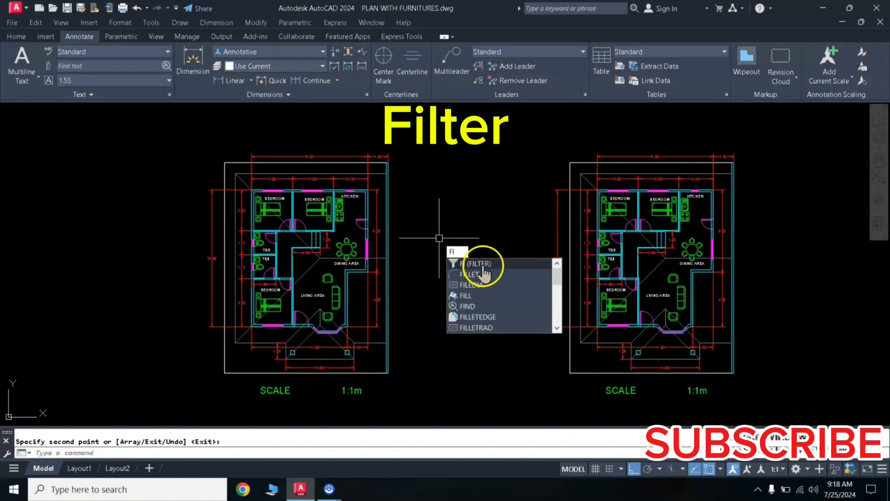
{"action": "left_click", "coordinate": [482, 265]}
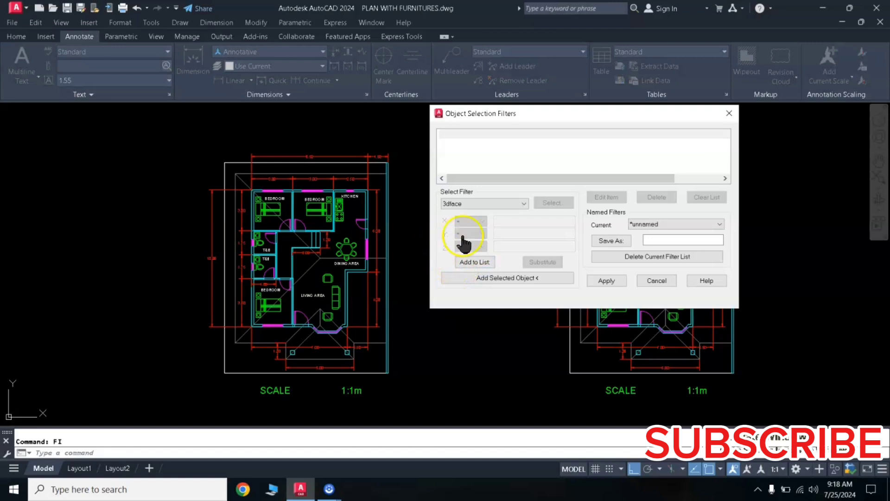
{"action": "left_click", "coordinate": [524, 204]}
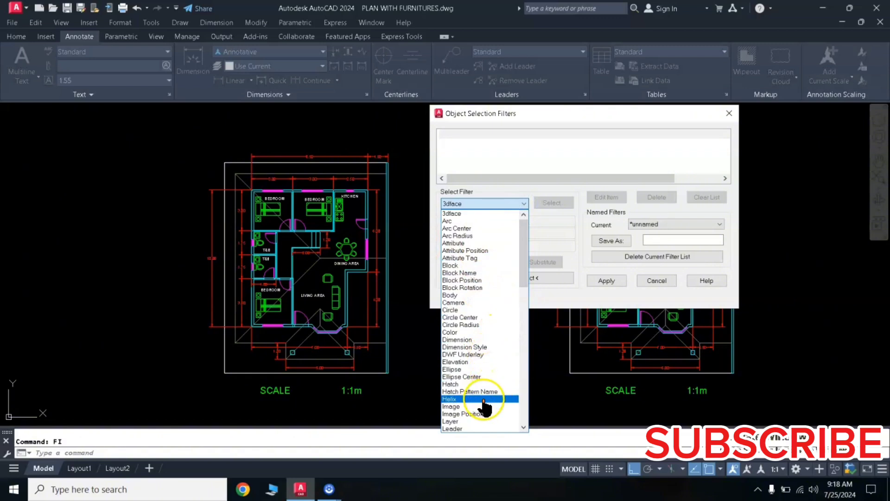
{"action": "left_click", "coordinate": [481, 347]}
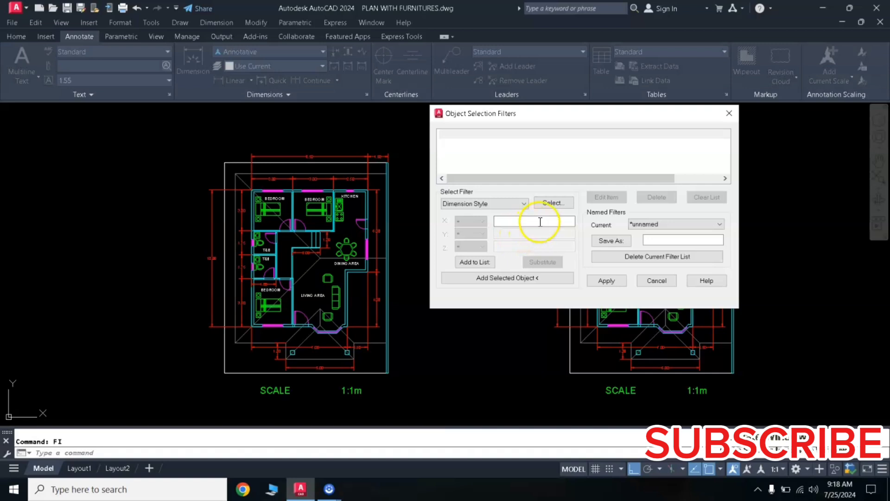
{"action": "left_click", "coordinate": [556, 204]}
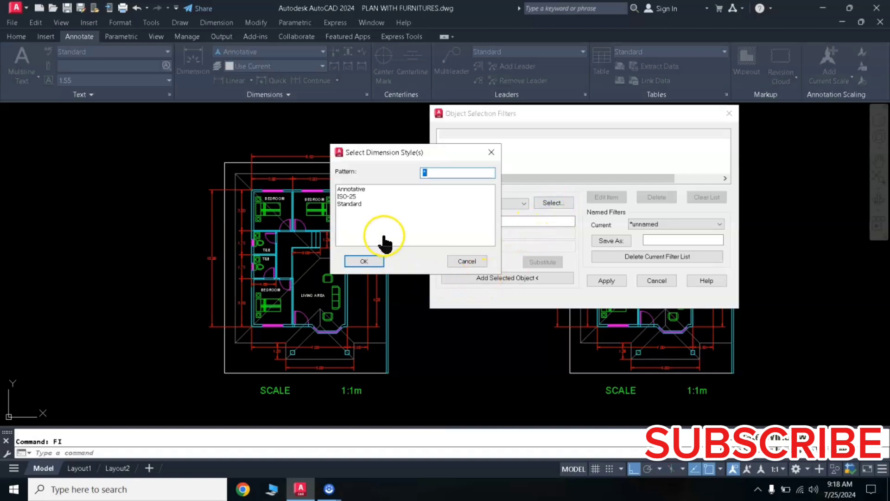
Add a Dimension Style = Standard rule to the filter list and apply it
{"action": "left_click", "coordinate": [355, 204]}
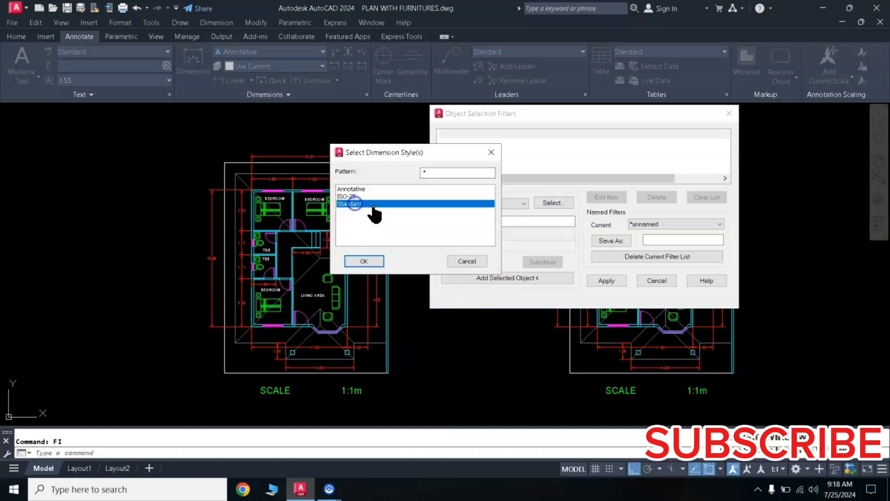
{"action": "left_click", "coordinate": [366, 262]}
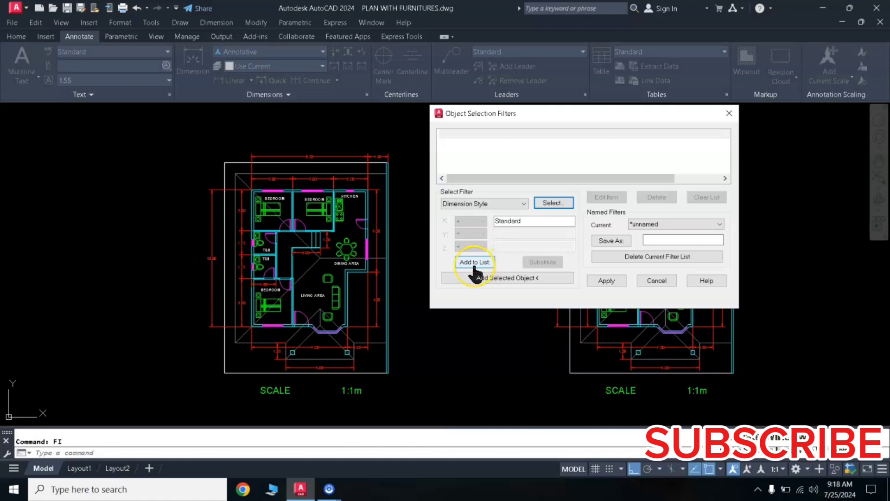
{"action": "left_click", "coordinate": [475, 262]}
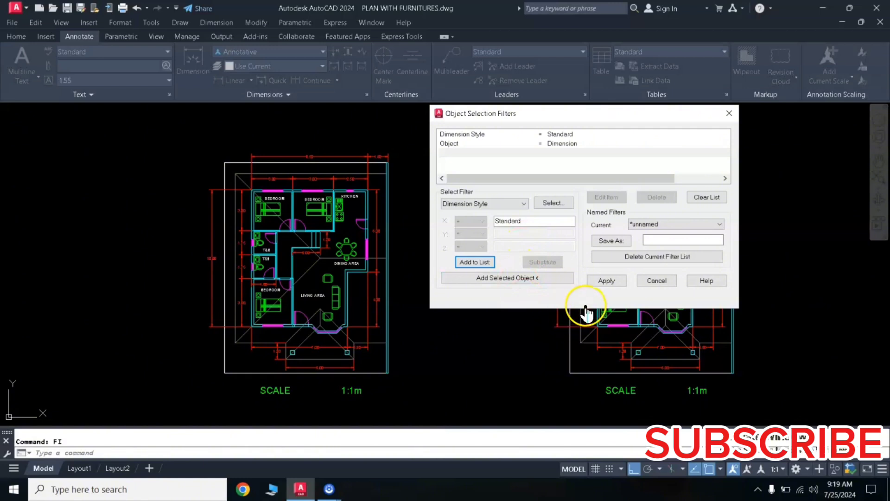
{"action": "left_click", "coordinate": [608, 281]}
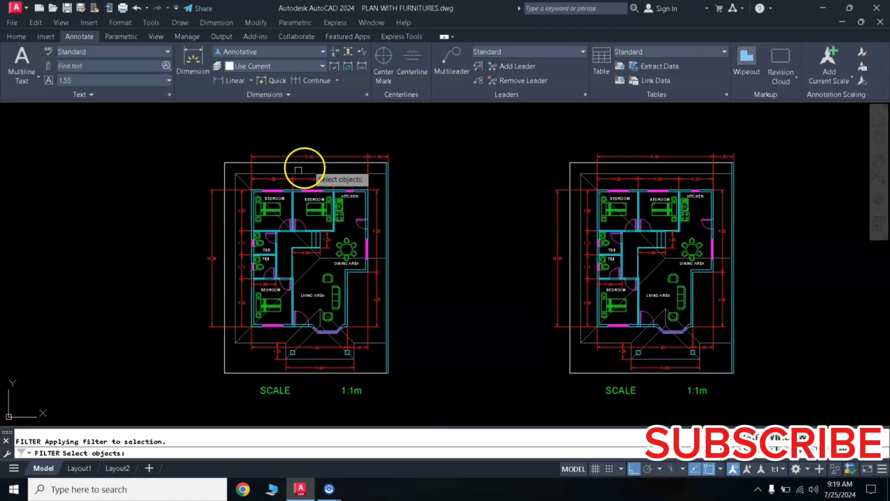
Window over the left plan so only its 19 Standard dimensions get selected
{"action": "left_click", "coordinate": [418, 134]}
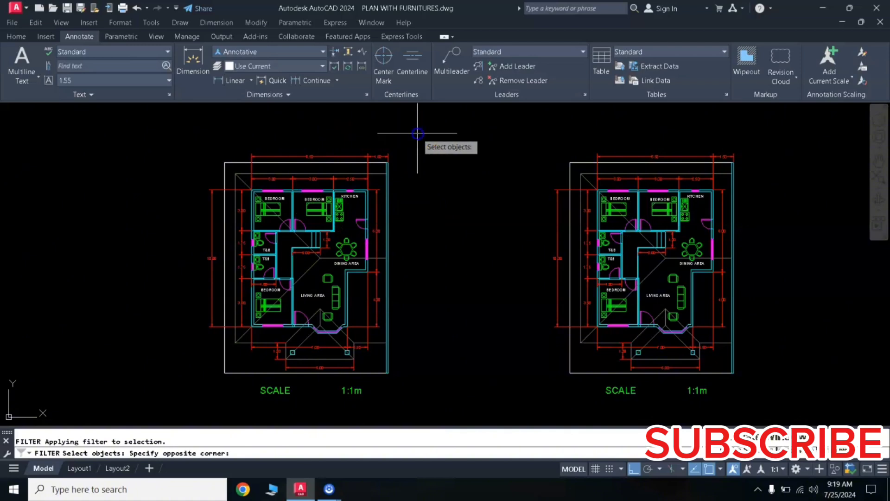
{"action": "left_click", "coordinate": [185, 408]}
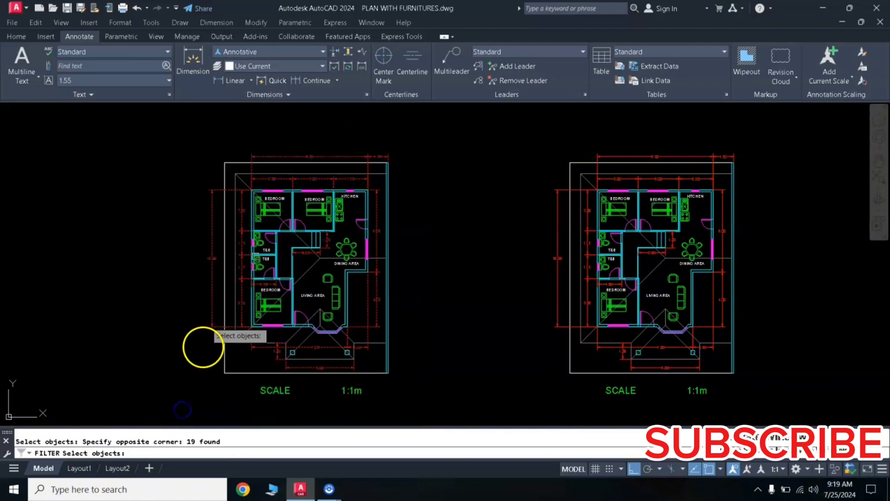
{"action": "key", "text": "Return"}
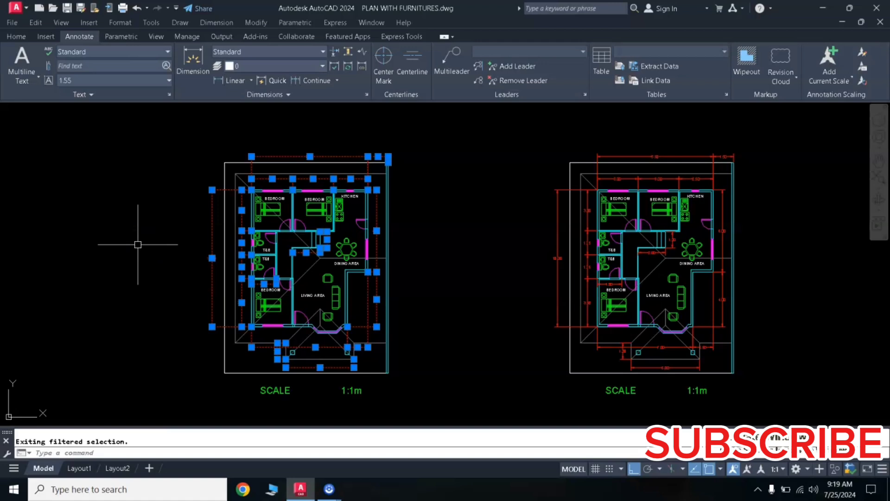
Erase the 19 selected dimensions from the left floor plan
{"action": "left_click", "coordinate": [139, 244]}
{"action": "type", "text": "E"}
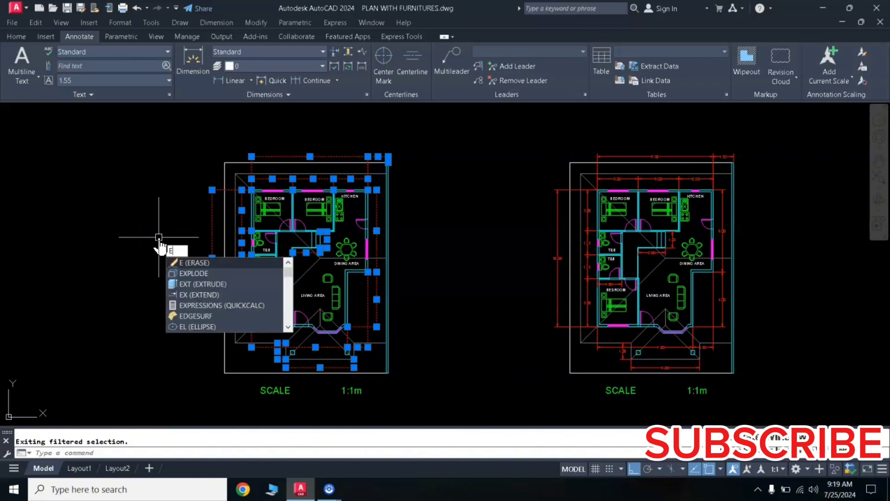
{"action": "key", "text": "Return"}
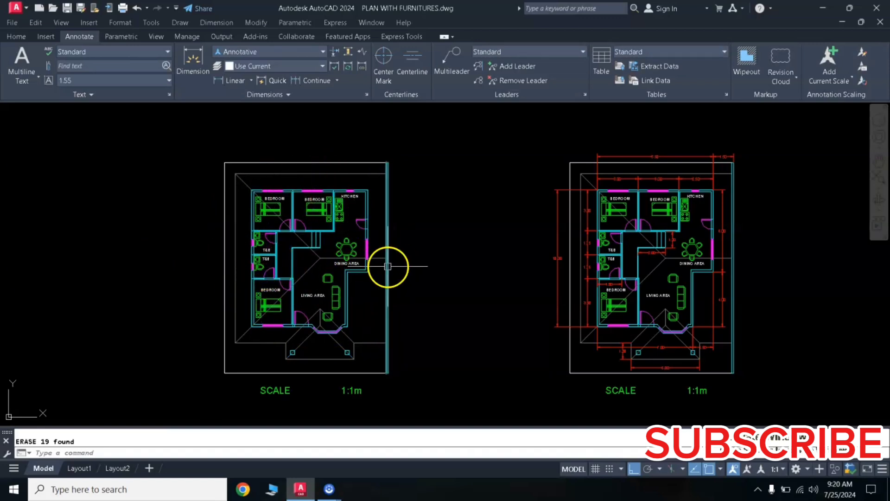
{"action": "scroll", "coordinate": [388, 267], "scroll_direction": "down", "scroll_amount": 2}
{"action": "scroll", "coordinate": [420, 247], "scroll_direction": "up", "scroll_amount": 1}
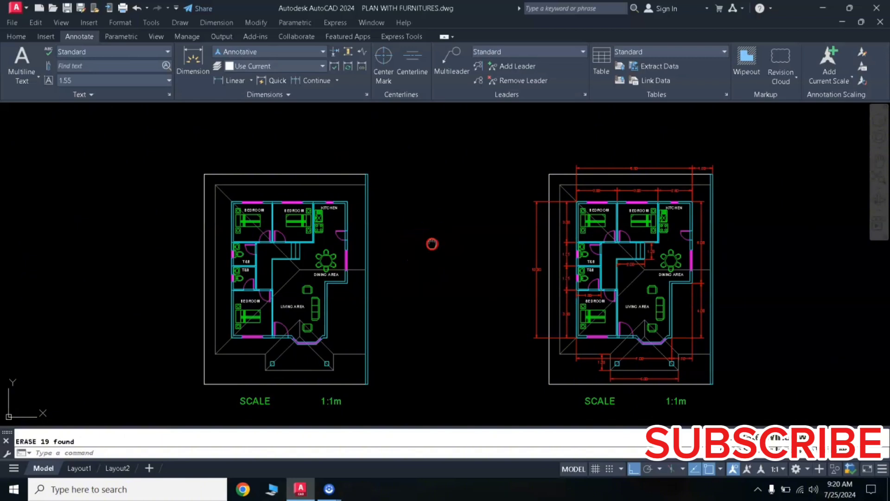
{"action": "scroll", "coordinate": [378, 223], "scroll_direction": "up", "scroll_amount": 1}
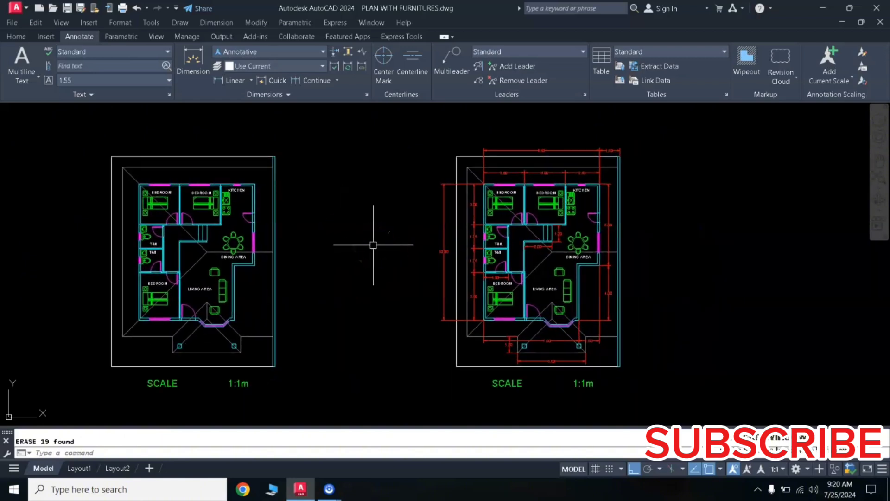
Clear the filter list, apply the empty filter, and exit without selecting anything
{"action": "type", "text": "fi"}
{"action": "key", "text": "Return"}
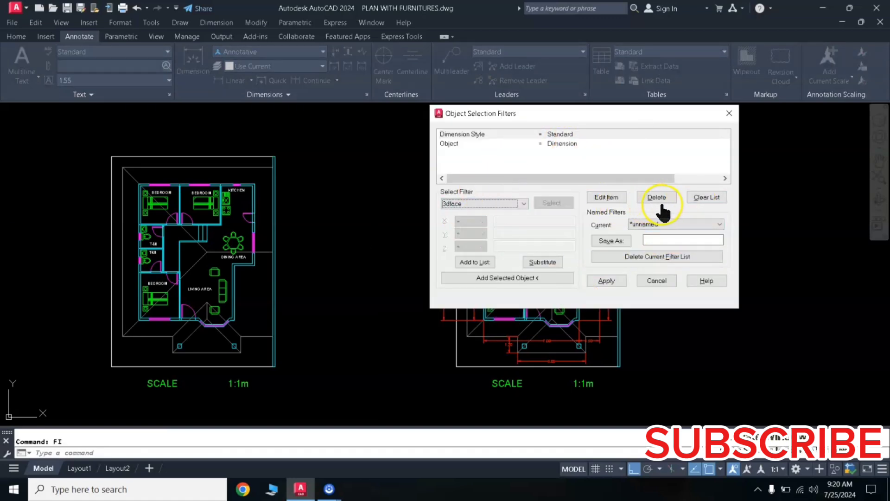
{"action": "left_click", "coordinate": [712, 204]}
{"action": "left_click", "coordinate": [604, 282]}
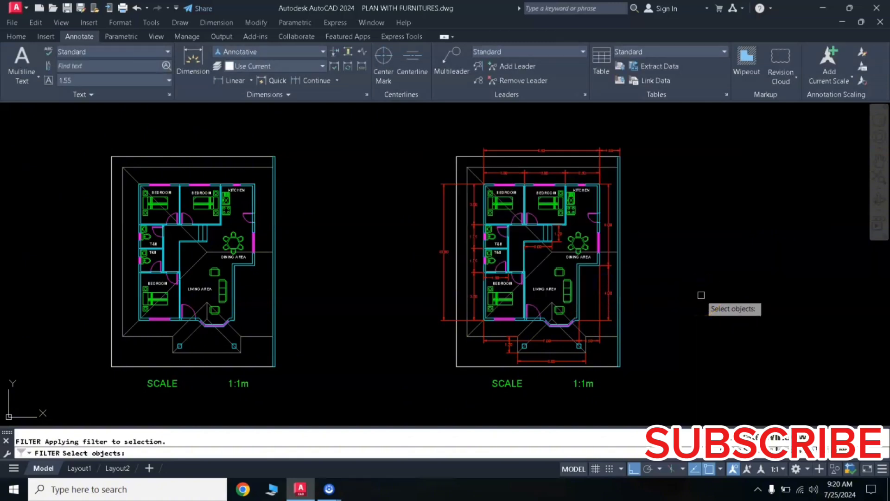
{"action": "key", "text": "Return"}
{"action": "middle_click_drag", "start_coordinate": [700, 289], "coordinate": [680, 285]}
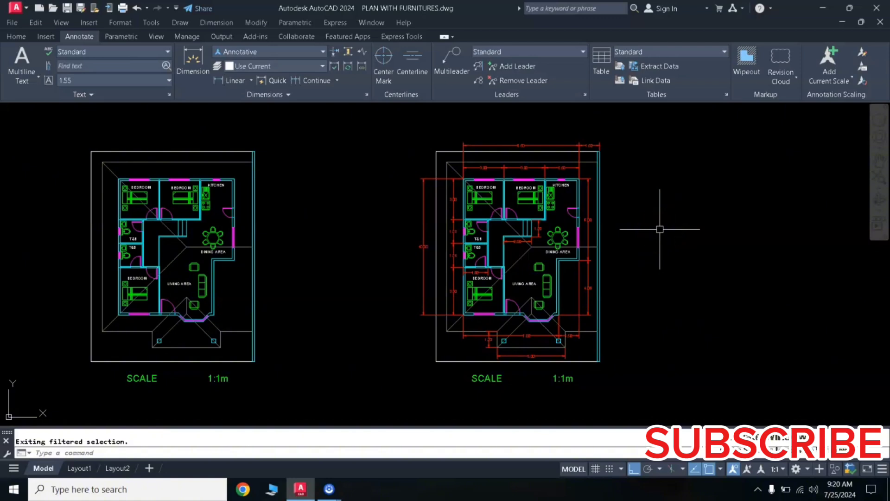
Add a Color = 6 (Magenta) rule to the object selection filter list
{"action": "type", "text": "FI"}
{"action": "key", "text": "Return"}
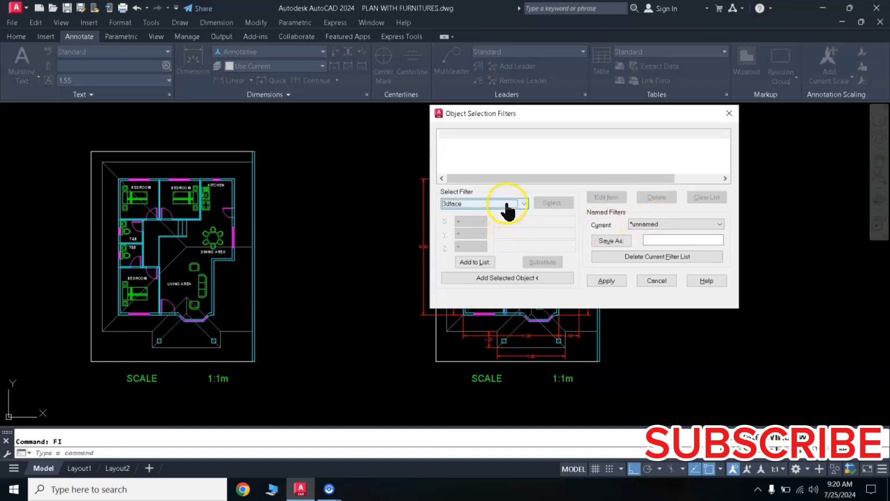
{"action": "left_click", "coordinate": [475, 204]}
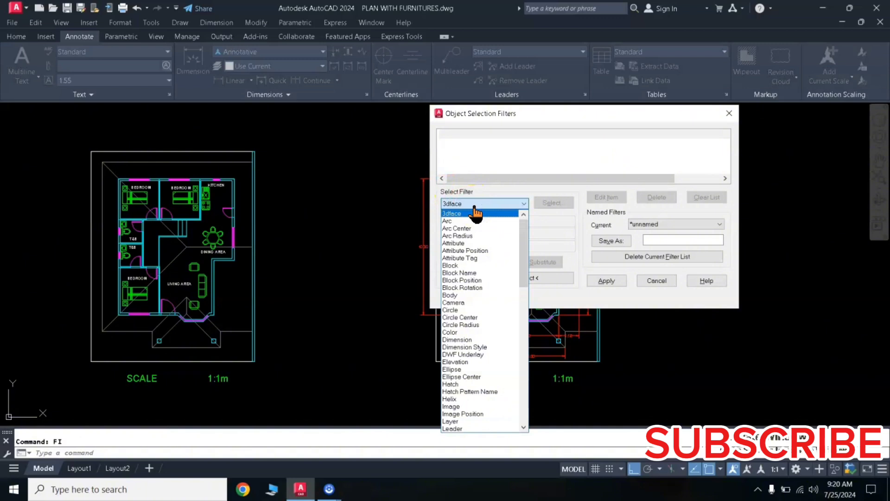
{"action": "left_click", "coordinate": [452, 333]}
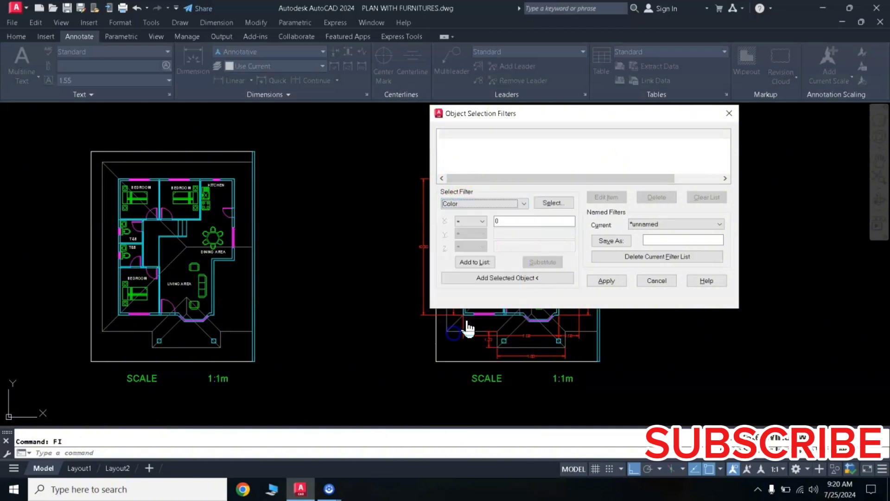
{"action": "left_click", "coordinate": [553, 204]}
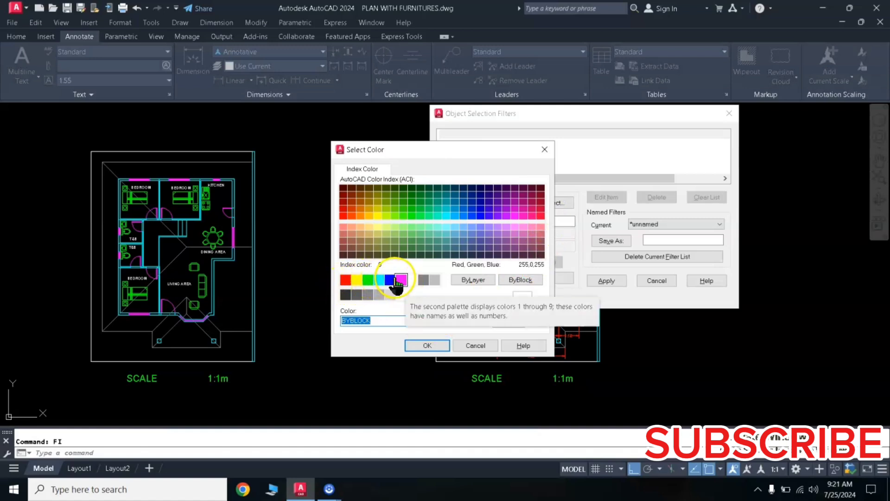
{"action": "left_click", "coordinate": [401, 280]}
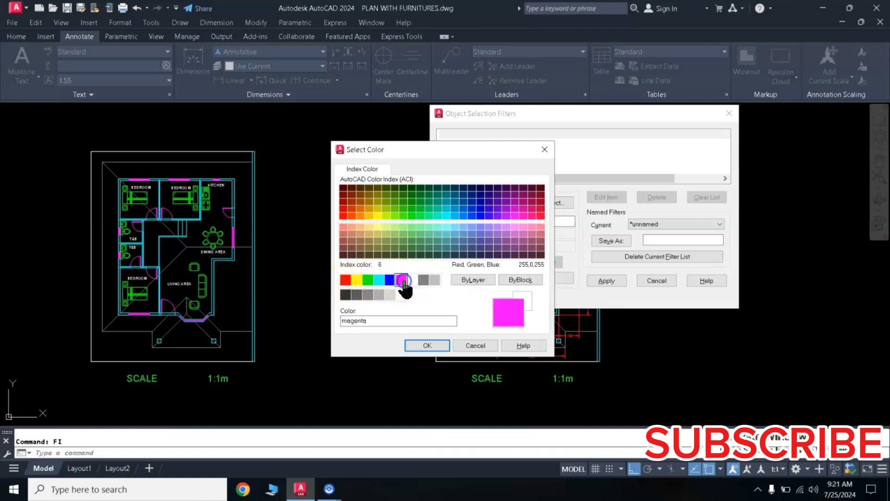
{"action": "left_click", "coordinate": [426, 347]}
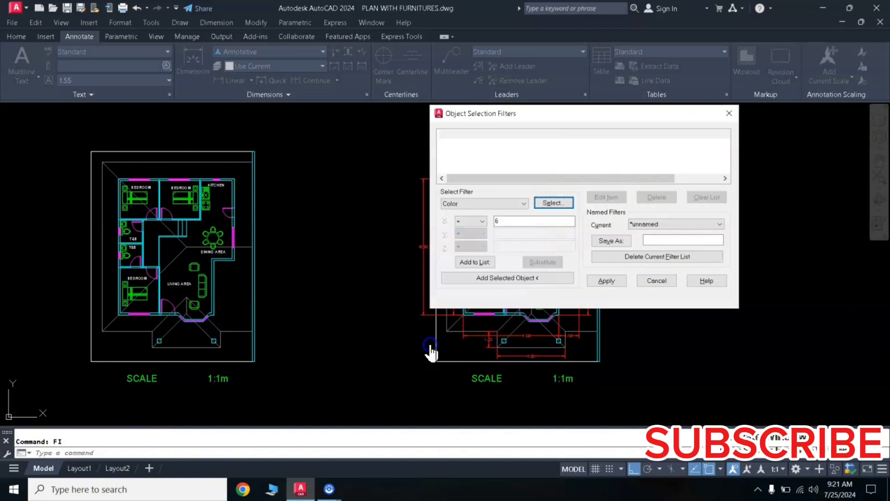
{"action": "double_click", "coordinate": [503, 222]}
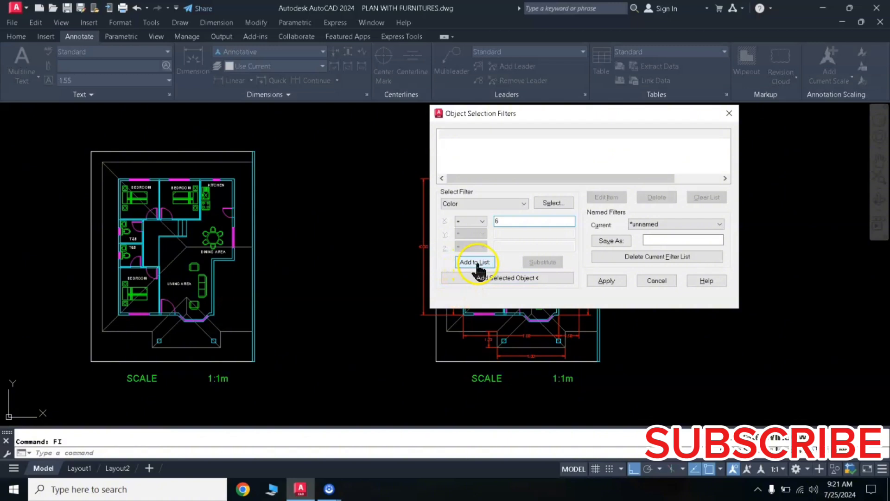
{"action": "left_click", "coordinate": [478, 268]}
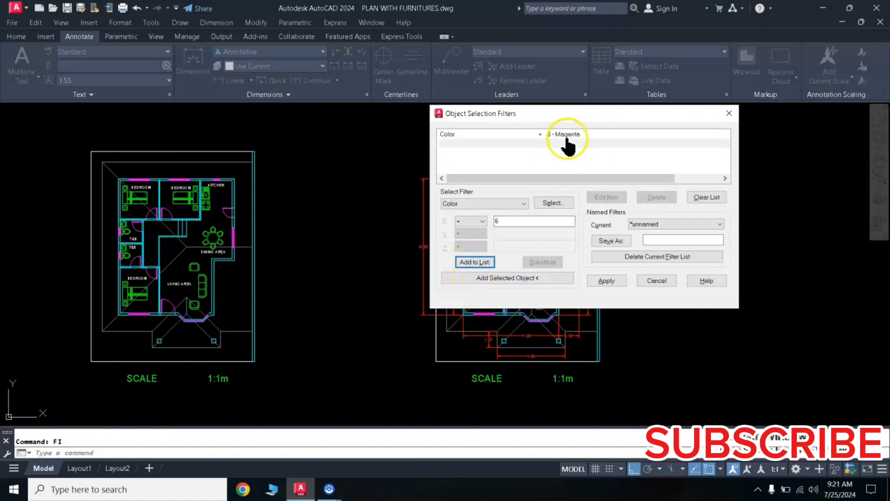
Apply the magenta filter and window over the right plan to pick its doors and windows
{"action": "left_click", "coordinate": [611, 284]}
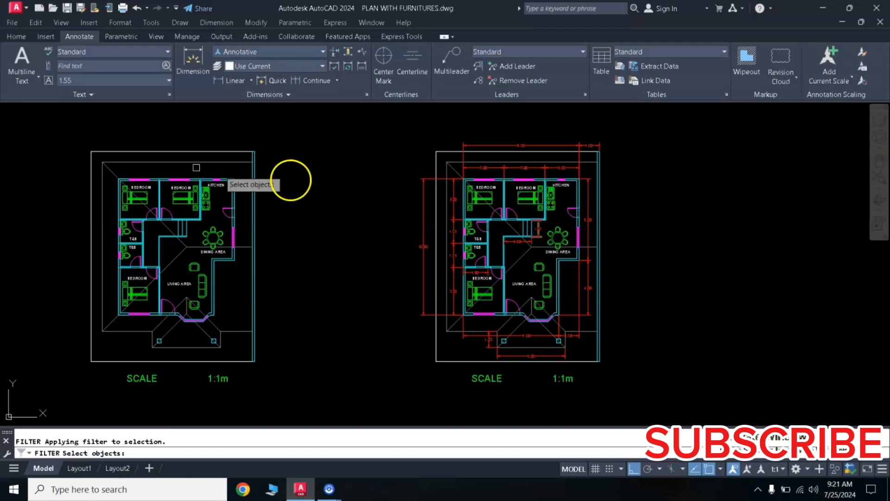
{"action": "left_click", "coordinate": [485, 200]}
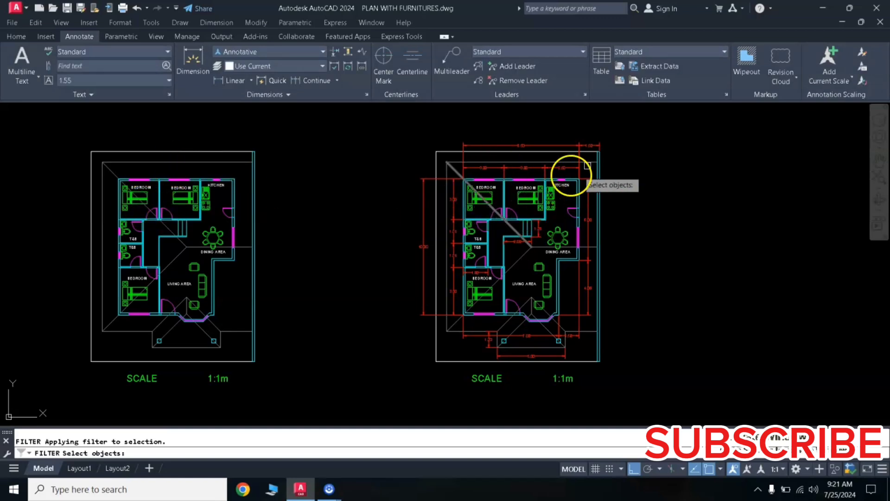
{"action": "left_click", "coordinate": [632, 129]}
{"action": "left_click", "coordinate": [389, 398]}
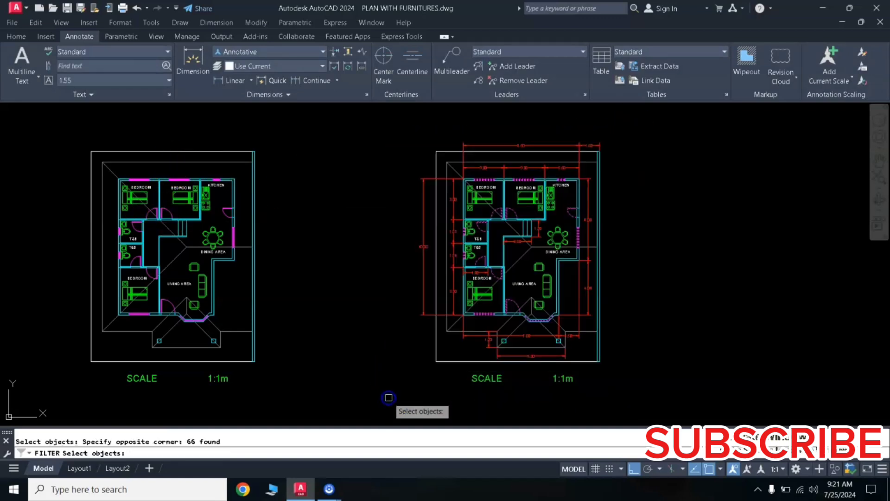
{"action": "key", "text": "Return"}
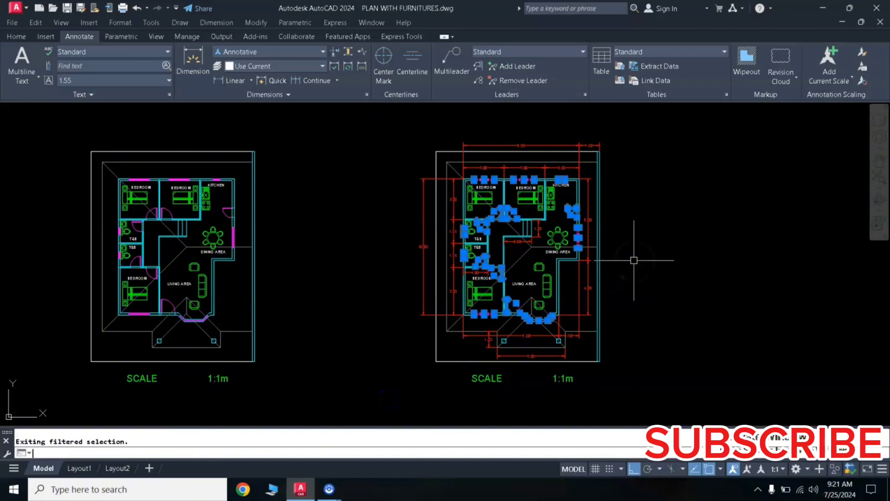
{"action": "left_click_drag", "start_coordinate": [546, 189], "coordinate": [535, 166]}
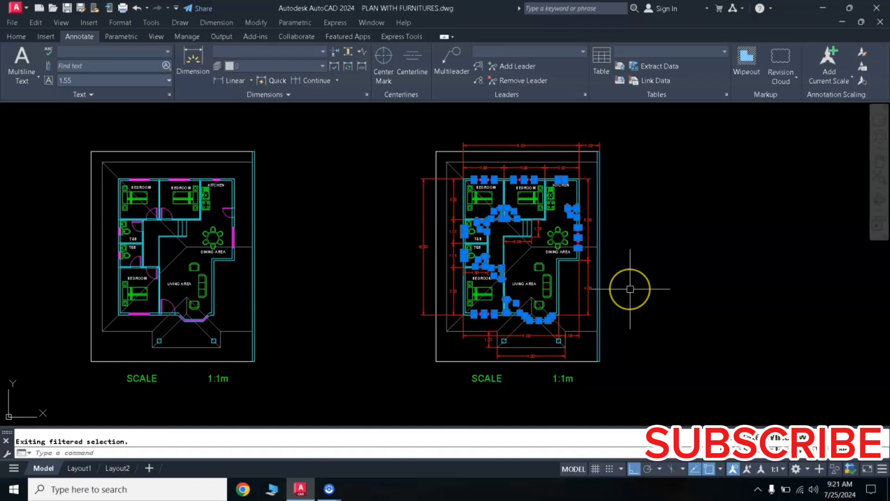
{"action": "type", "text": "M"}
Move the selected magenta doors and windows into the empty space right of the plan
{"action": "key", "text": "Return"}
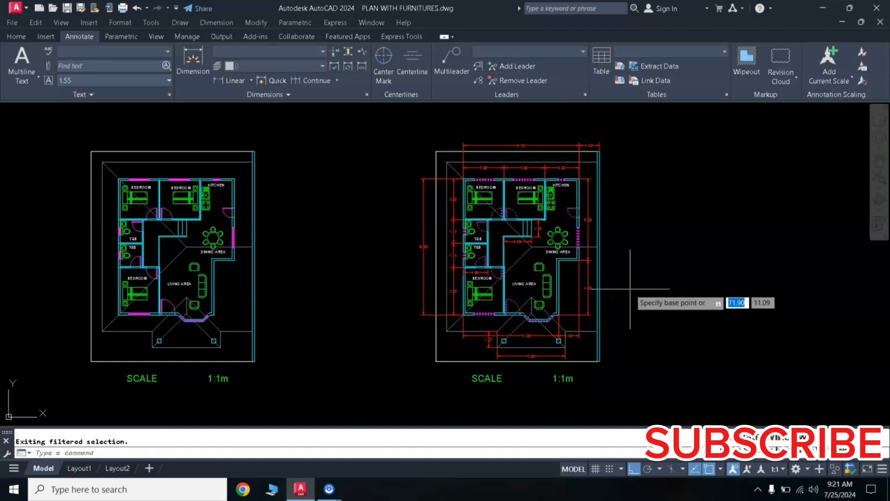
{"action": "left_click", "coordinate": [550, 281]}
{"action": "left_click", "coordinate": [722, 313]}
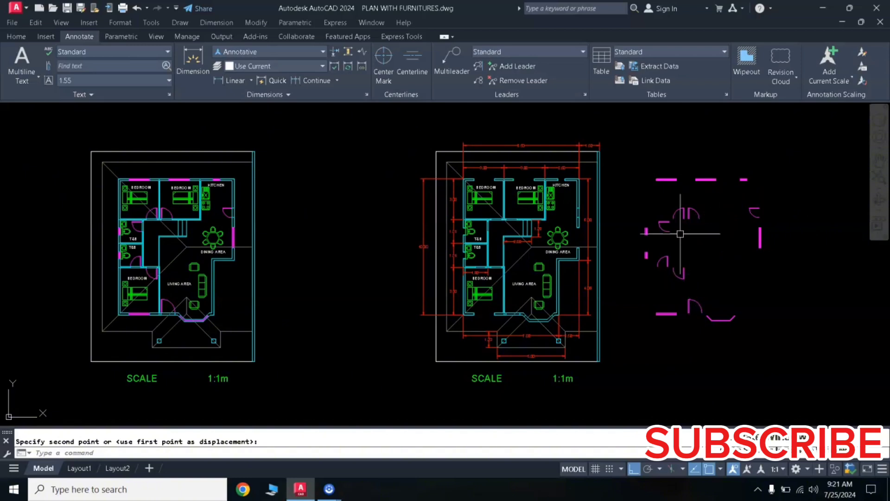
{"action": "left_click", "coordinate": [425, 308]}
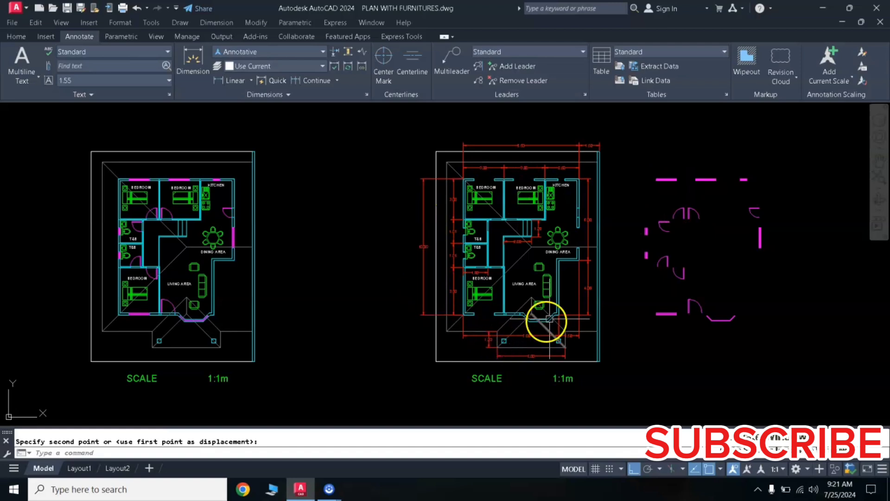